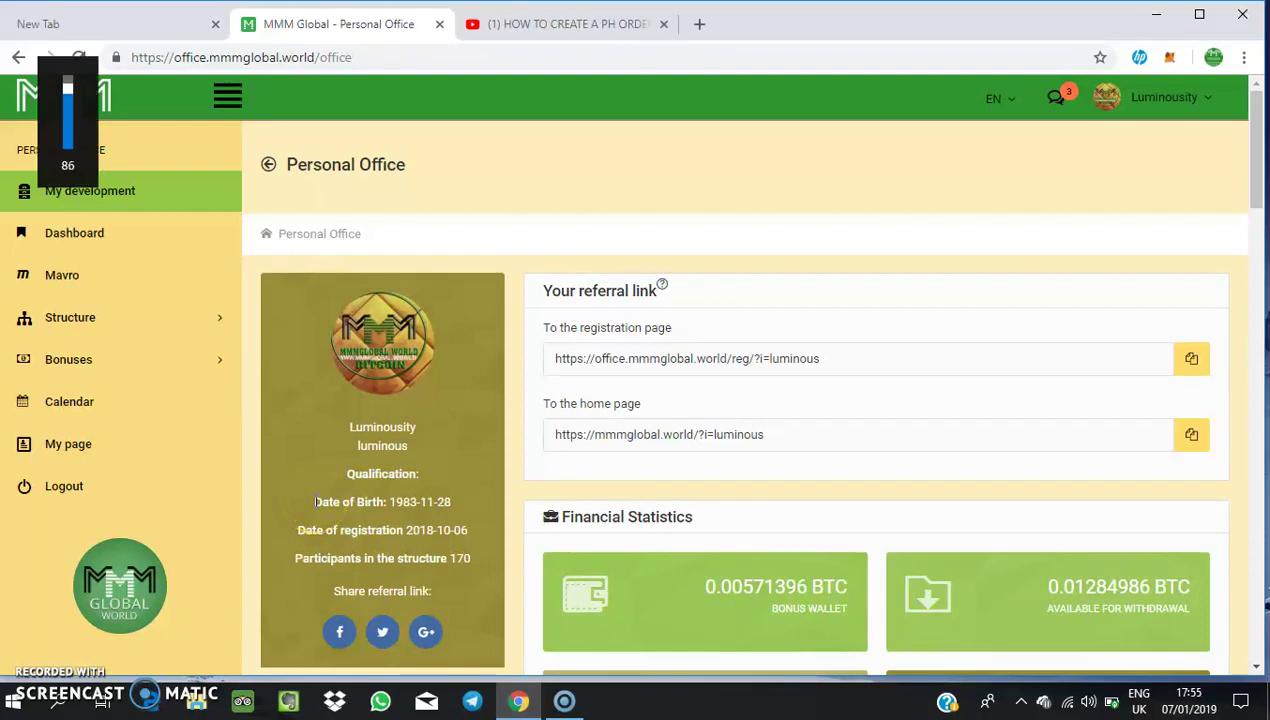
key("XF86AudioRaiseVolume")
key("XF86AudioRaiseVolume")
key("XF86AudioRaiseVolume")
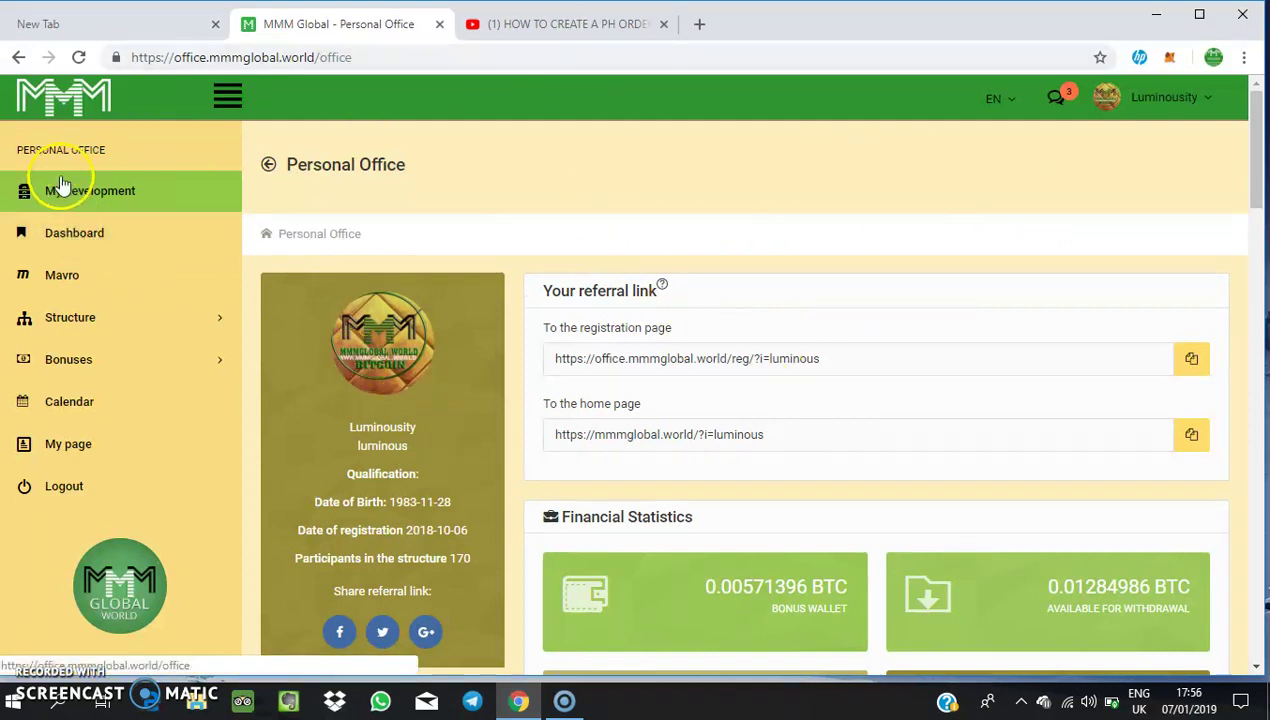
Step: Go to the Dashboard from the sidebar and start an 'I want to Provide Help' request
left_click(76, 236)
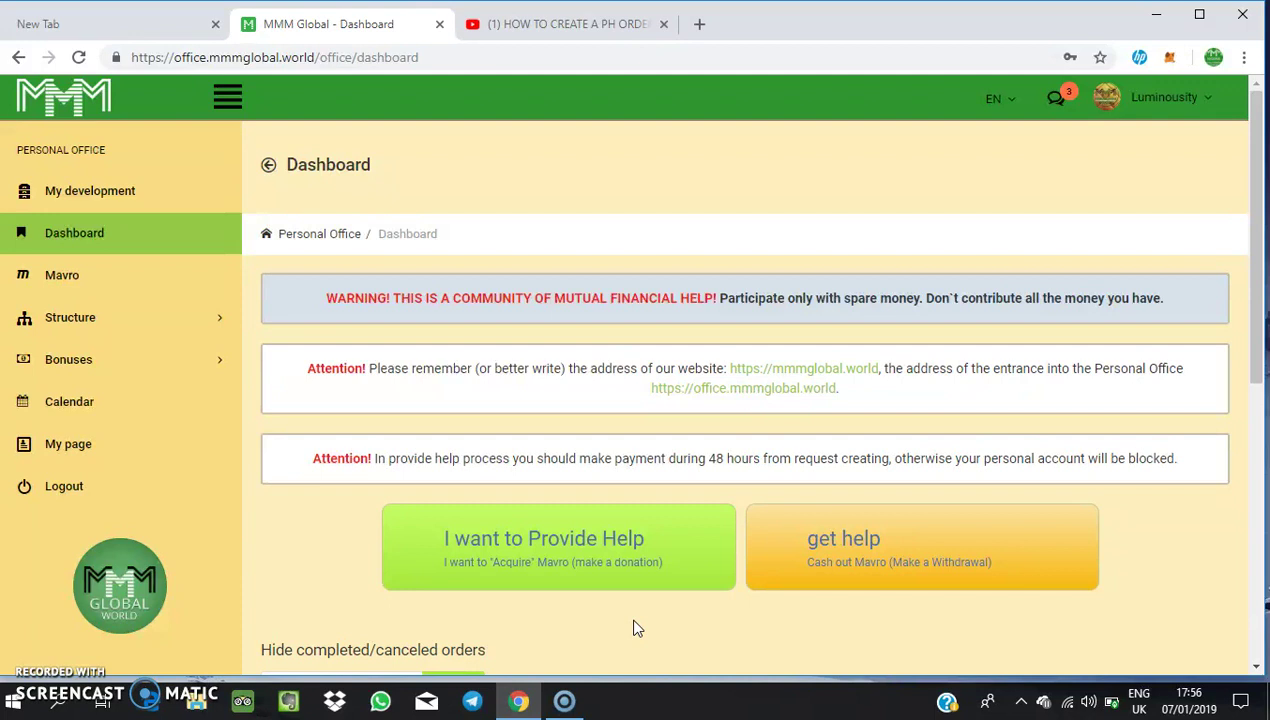
left_click(620, 547)
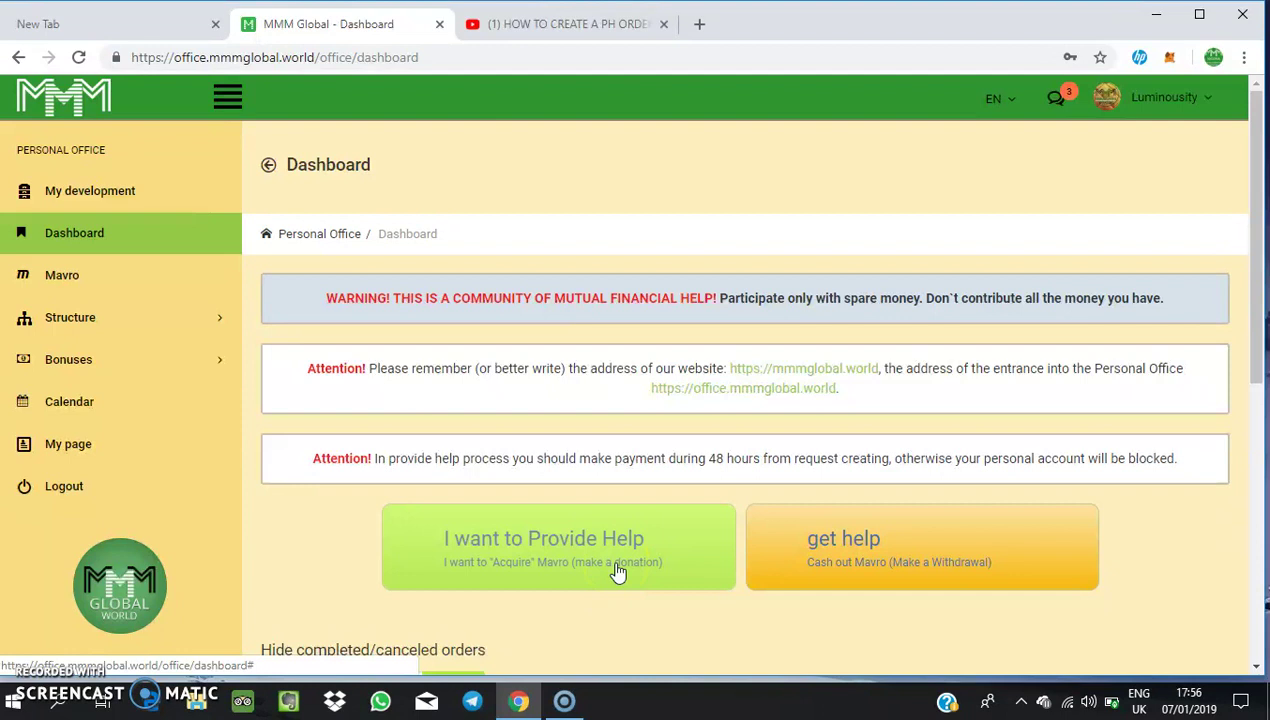
left_click(612, 560)
Step: Expand the Mavro type dropdown to reveal the Mavro 10%, 15% and 30% options
left_click(621, 210)
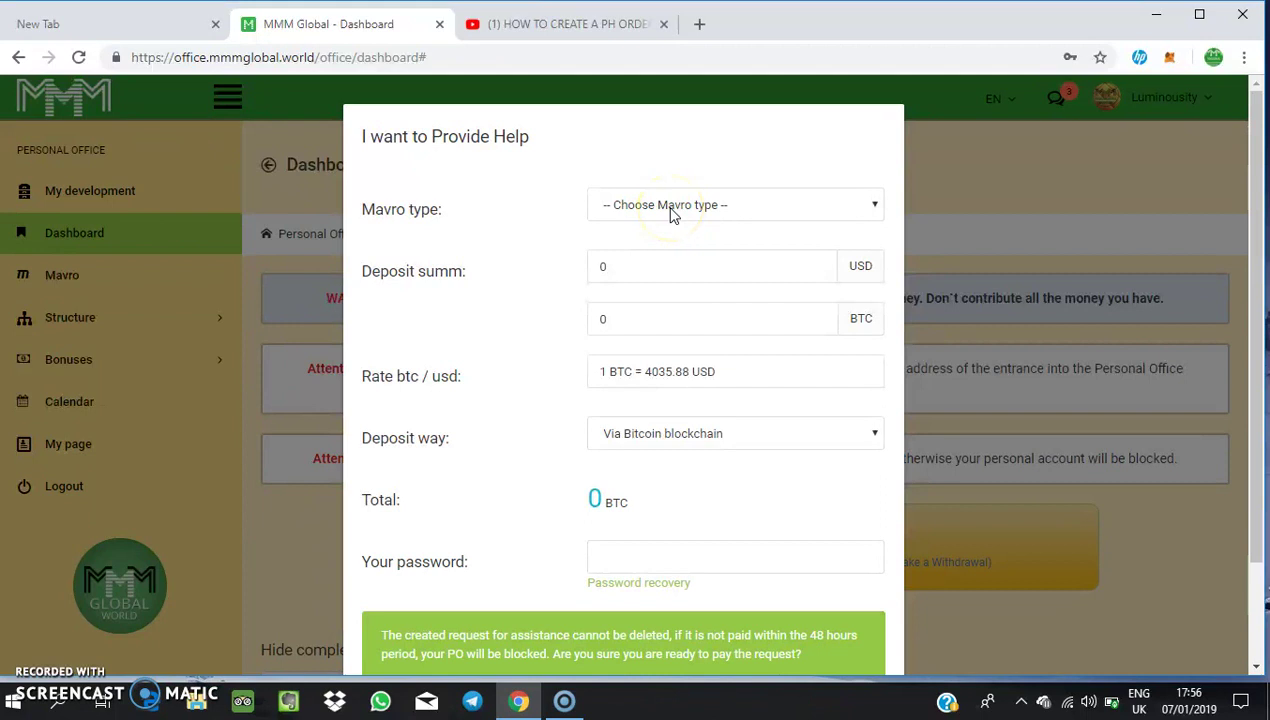
left_click(676, 206)
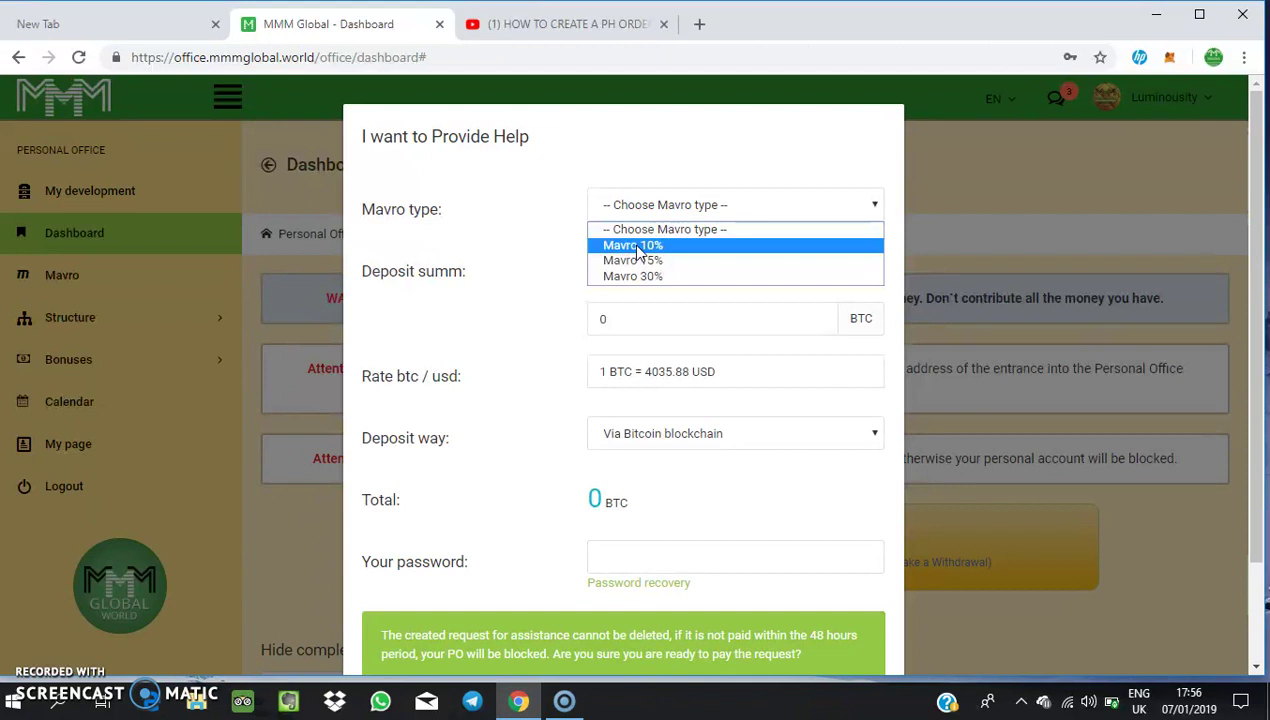
Step: Choose 'Mavro 30%' from the Mavro type list
left_click(637, 250)
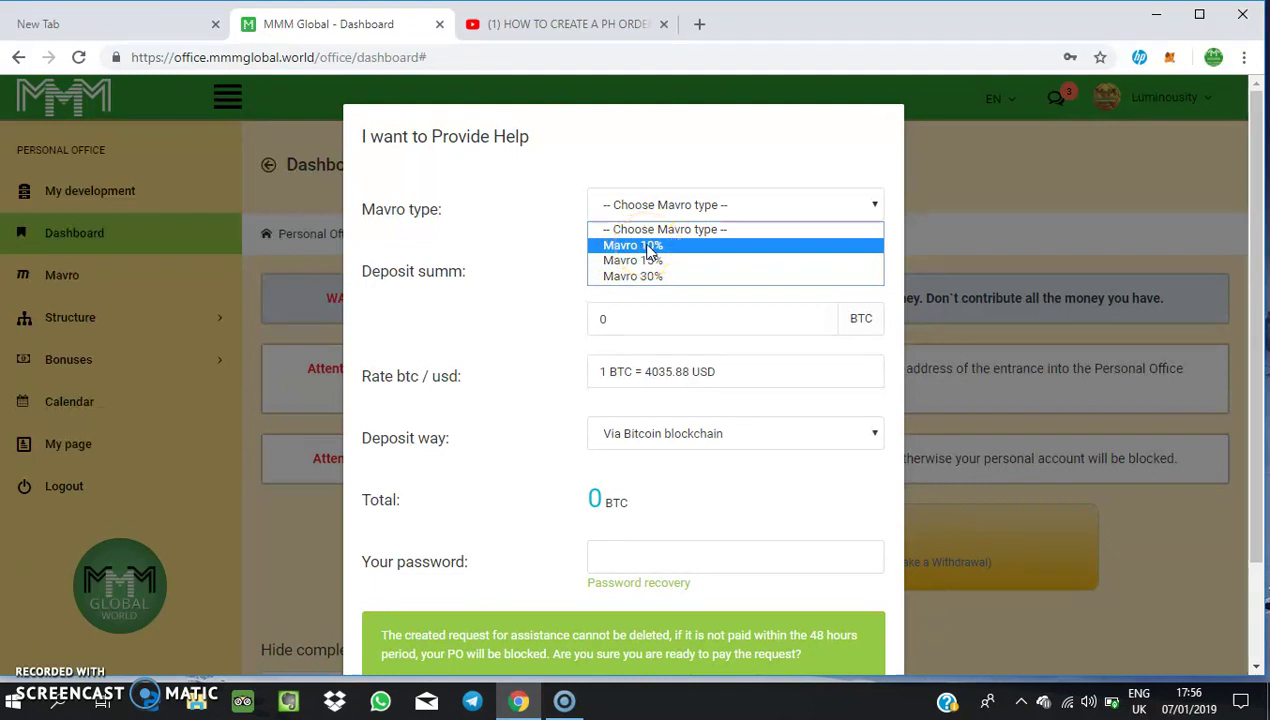
left_click(640, 263)
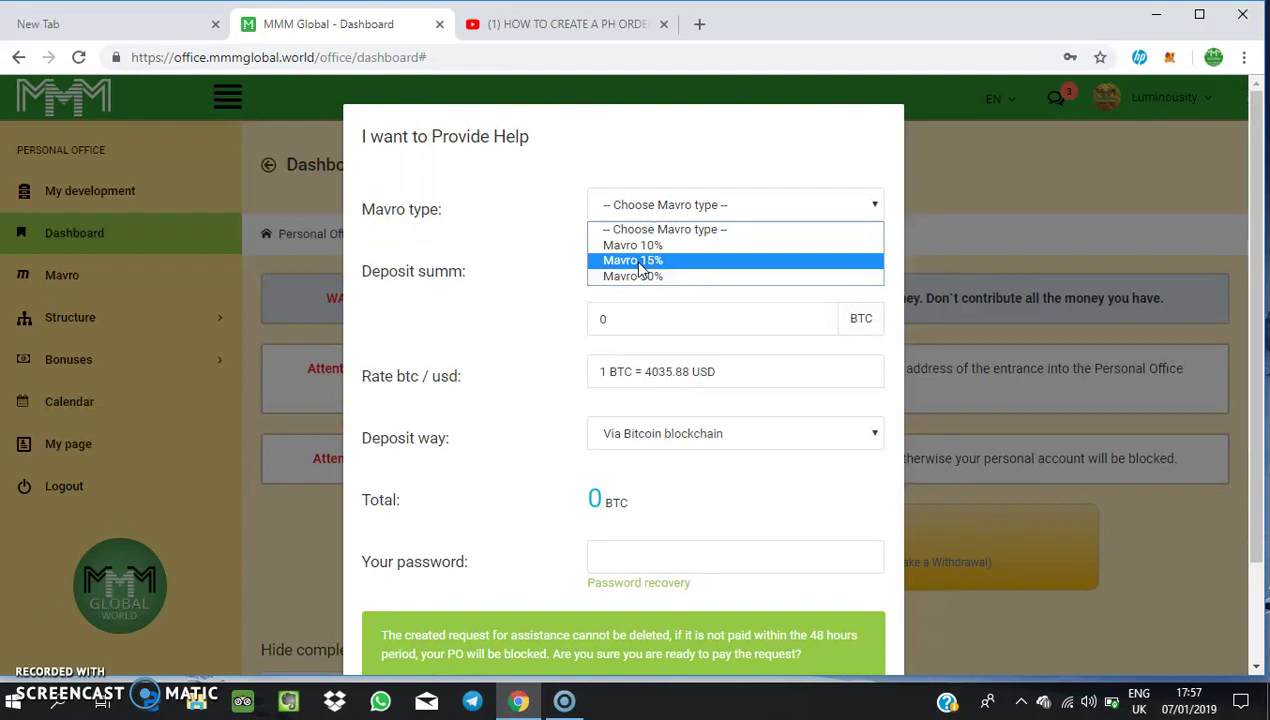
left_click(637, 262)
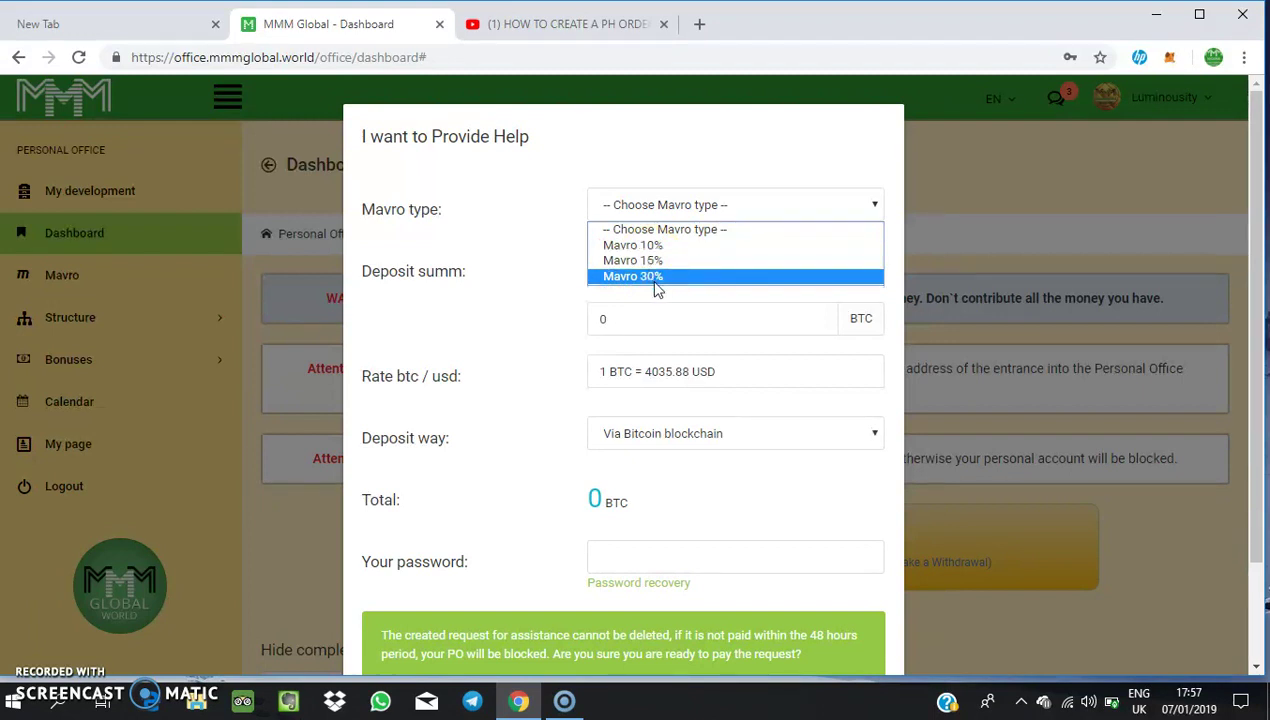
left_click(656, 280)
left_click(648, 279)
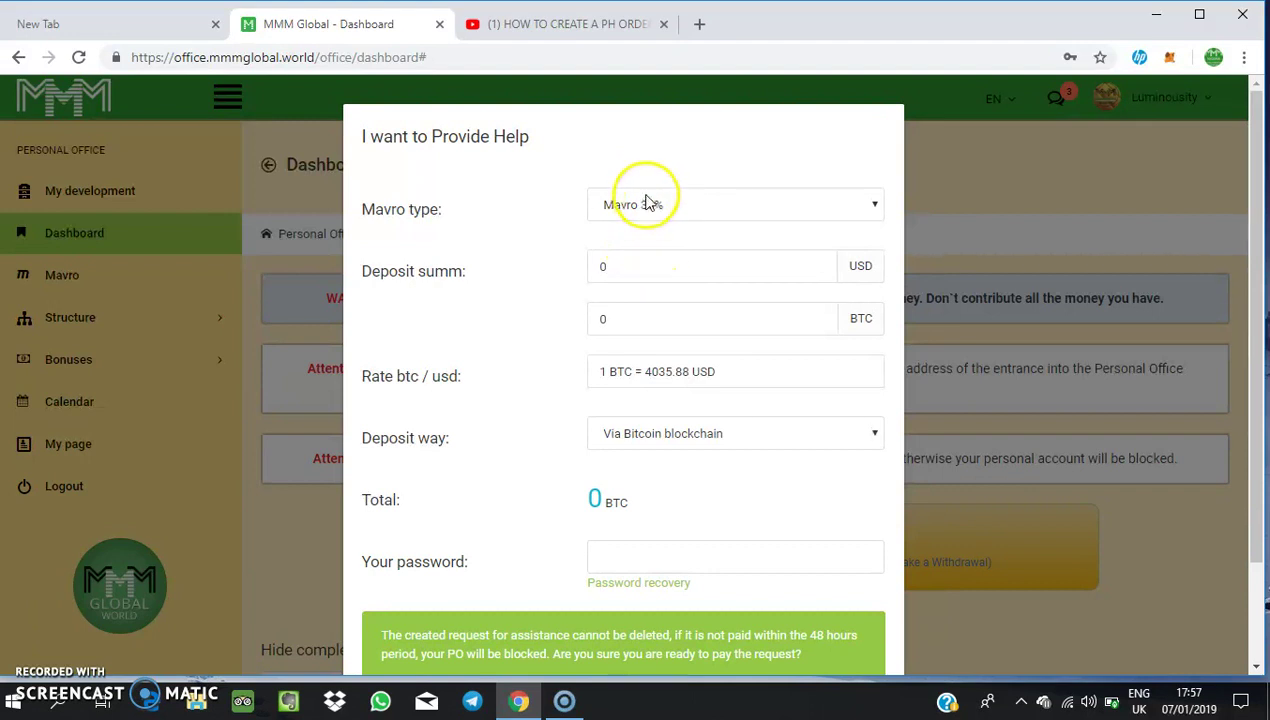
Step: Enter a 1000 USD deposit, giving a 0.24777744 BTC total via Bitcoin blockchain
left_click(668, 277)
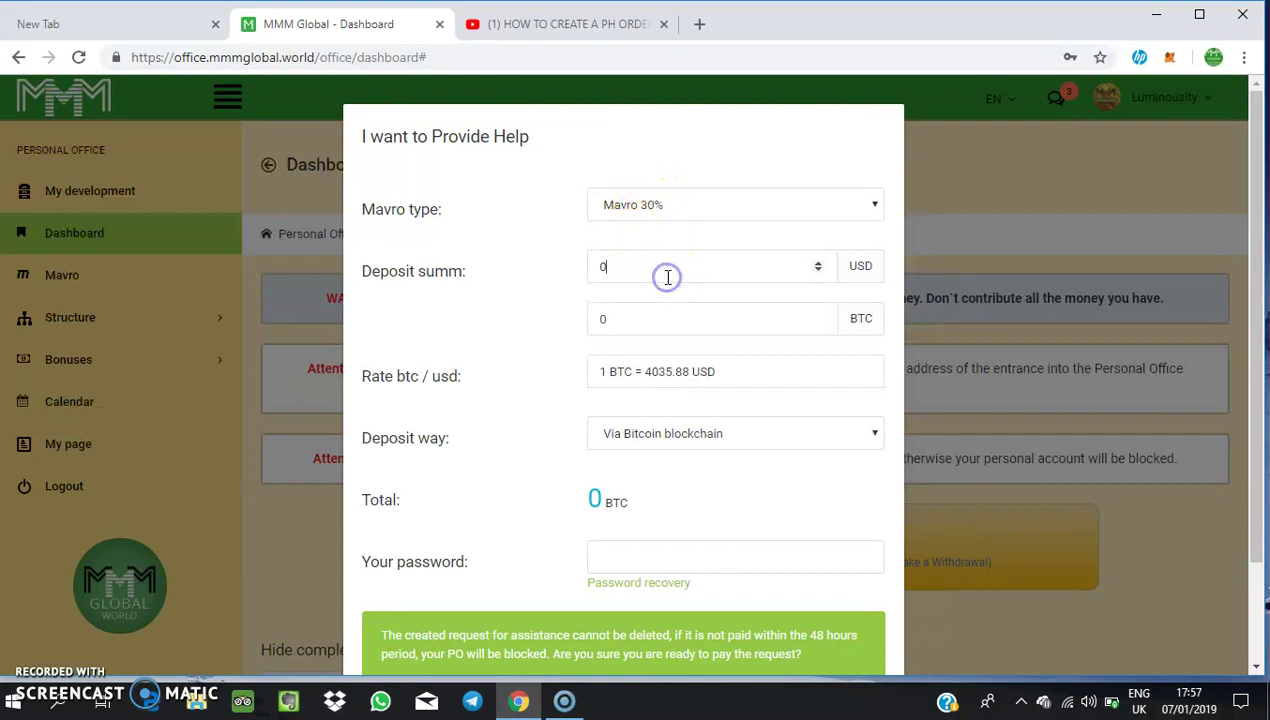
key("BackSpace")
type("100")
type("0")
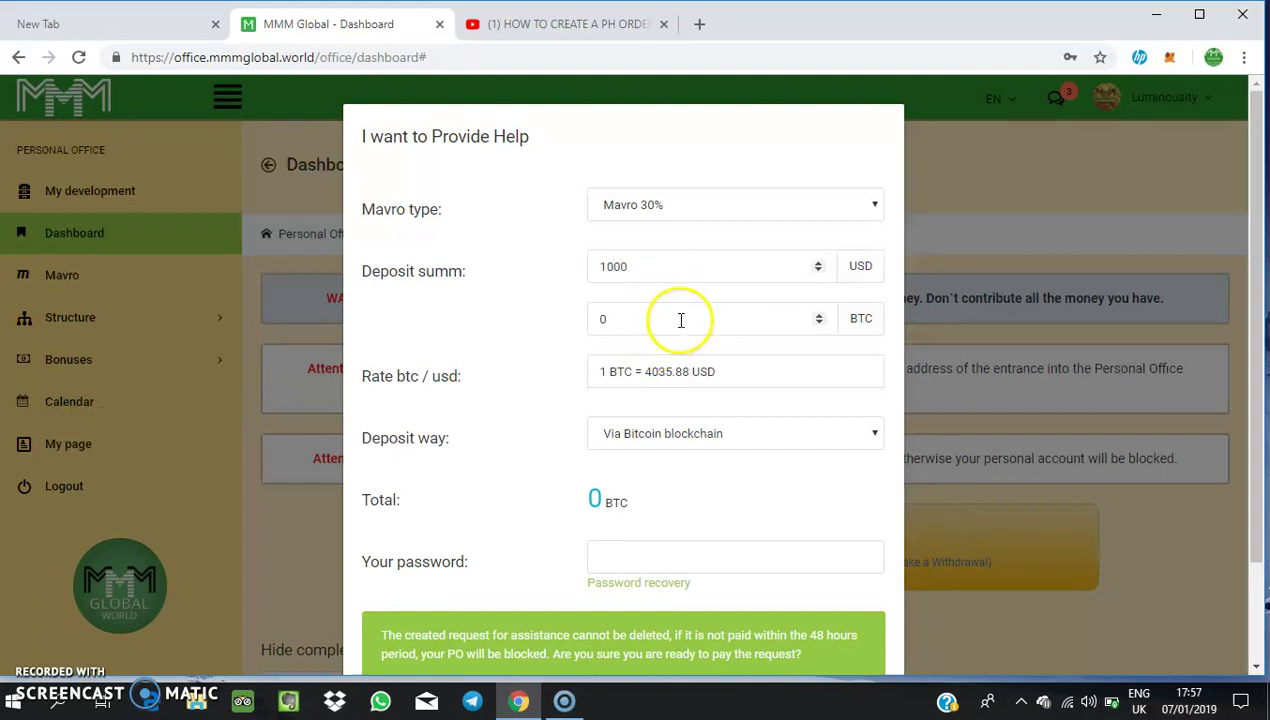
left_click(688, 318)
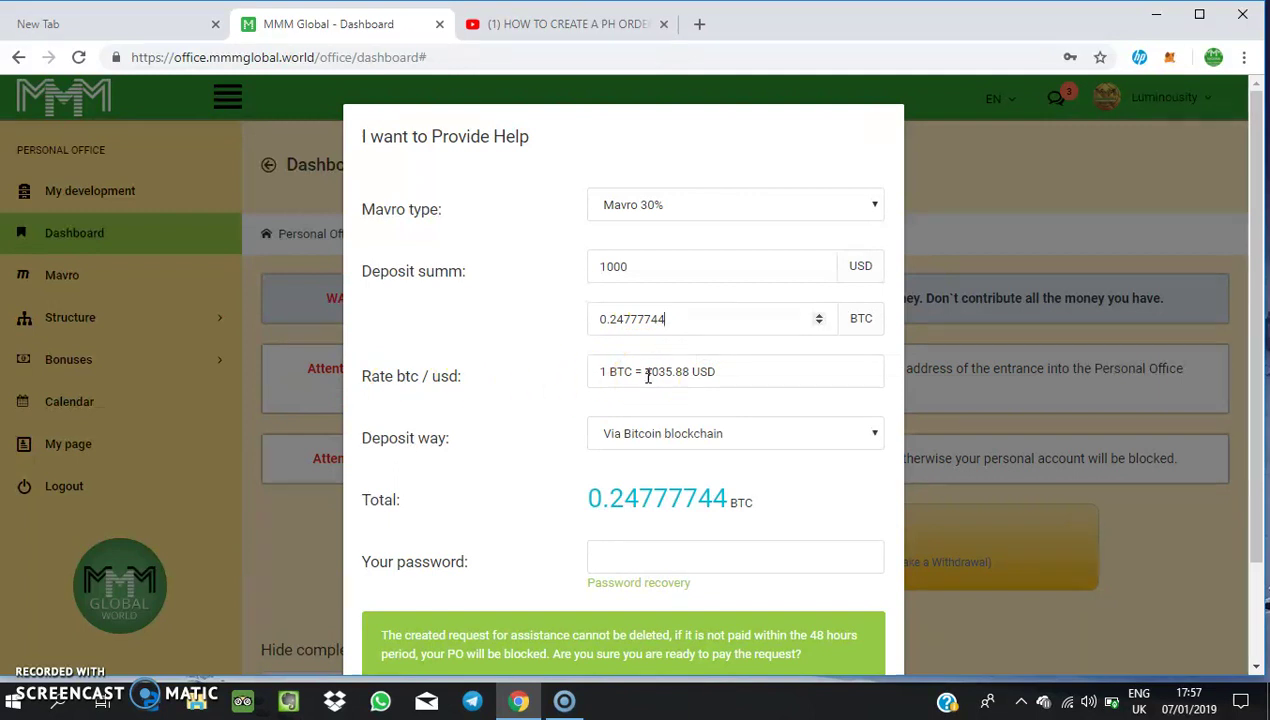
left_click(694, 369)
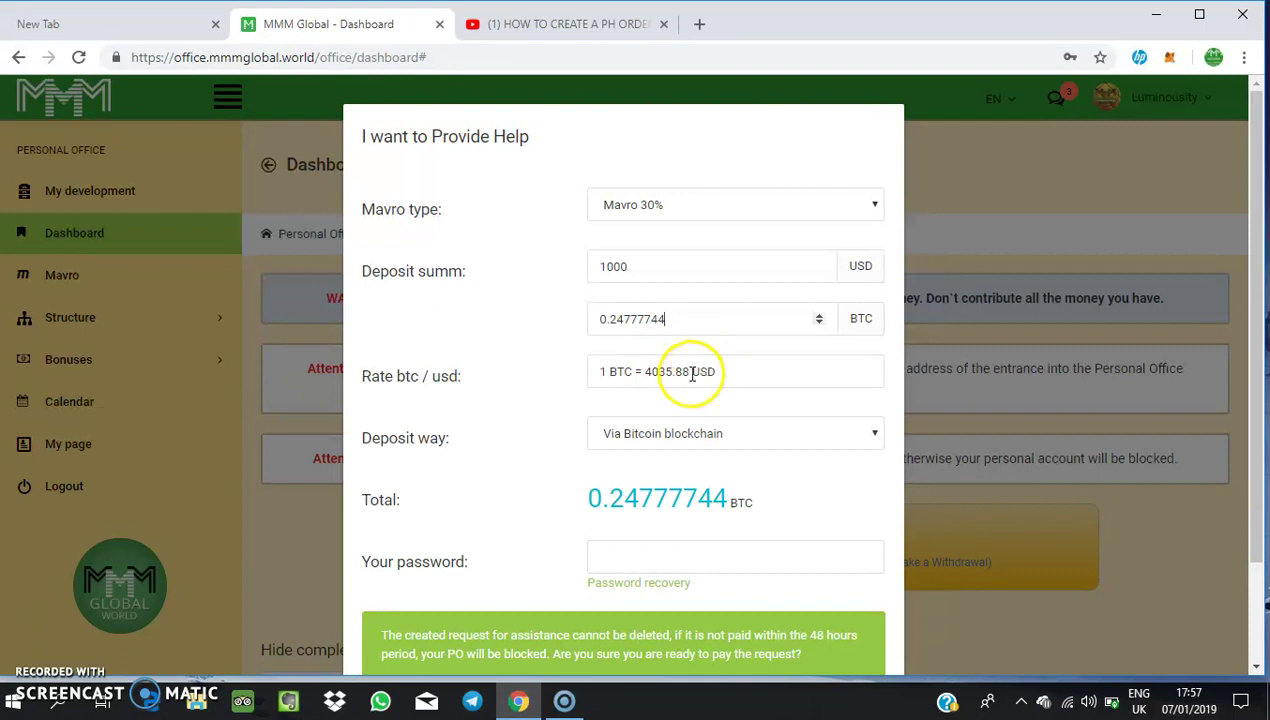
left_click(695, 372)
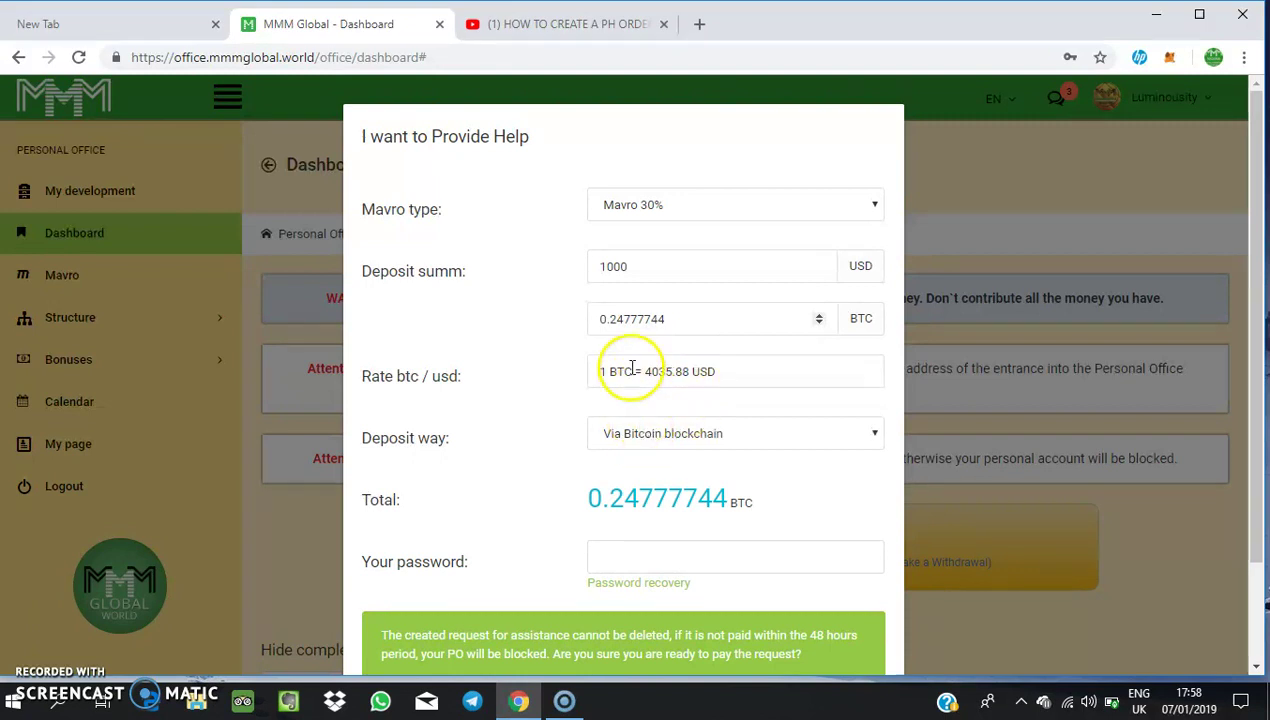
left_click(655, 446)
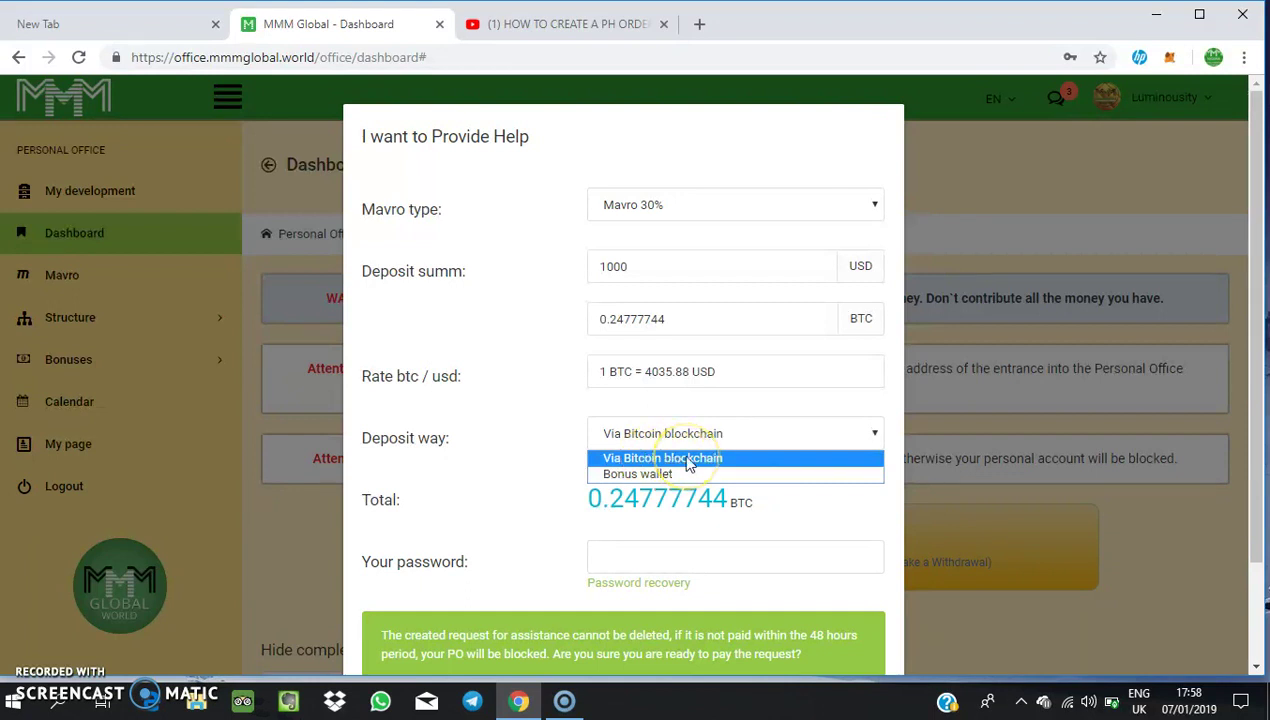
left_click(664, 459)
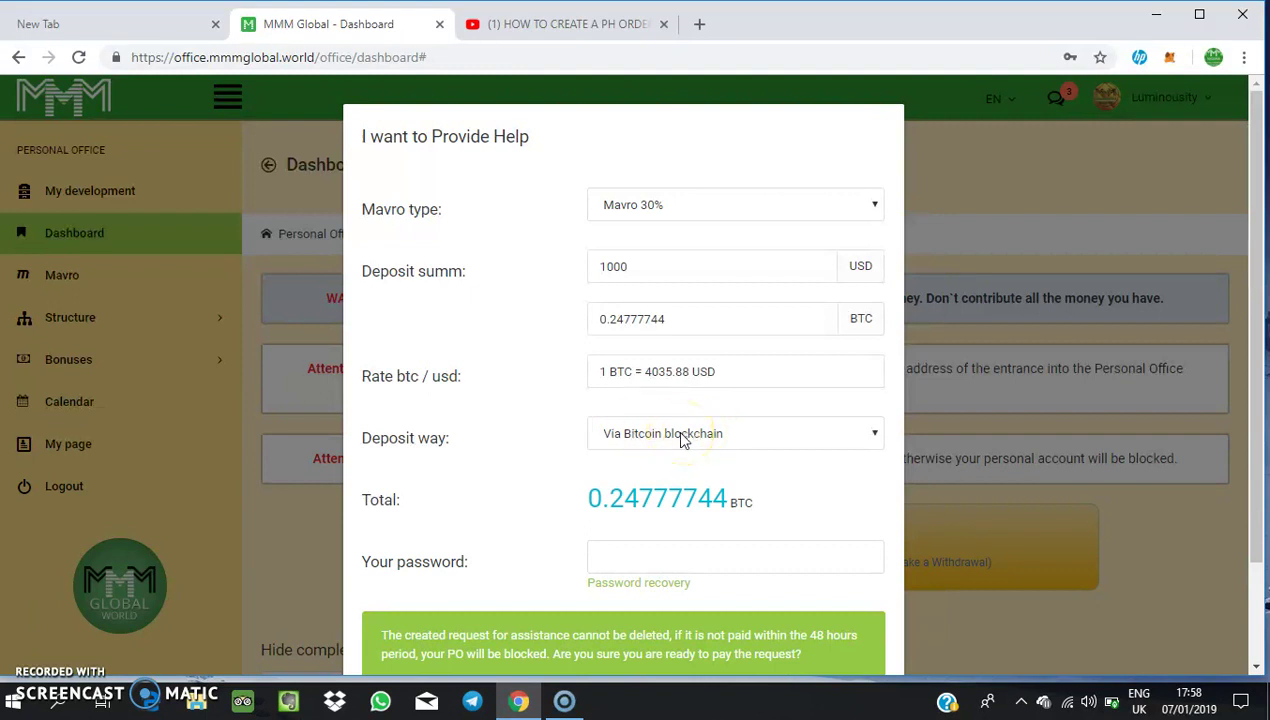
left_click(658, 440)
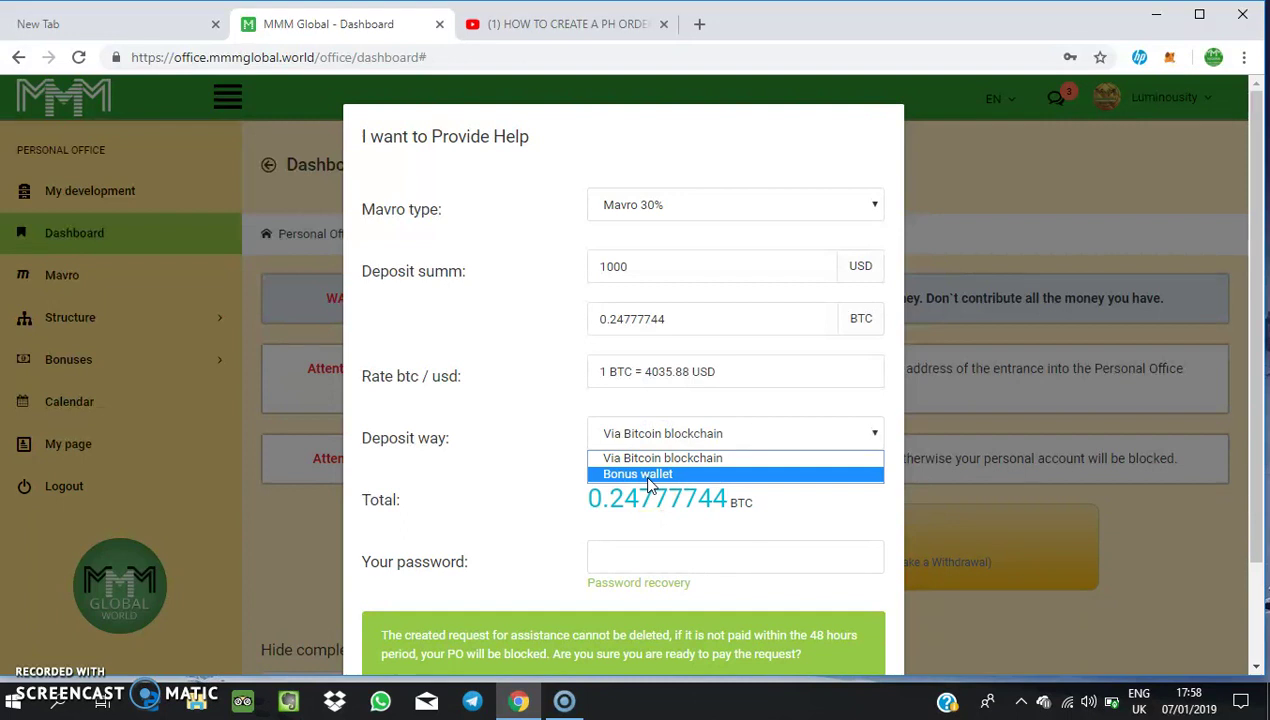
left_click(648, 480)
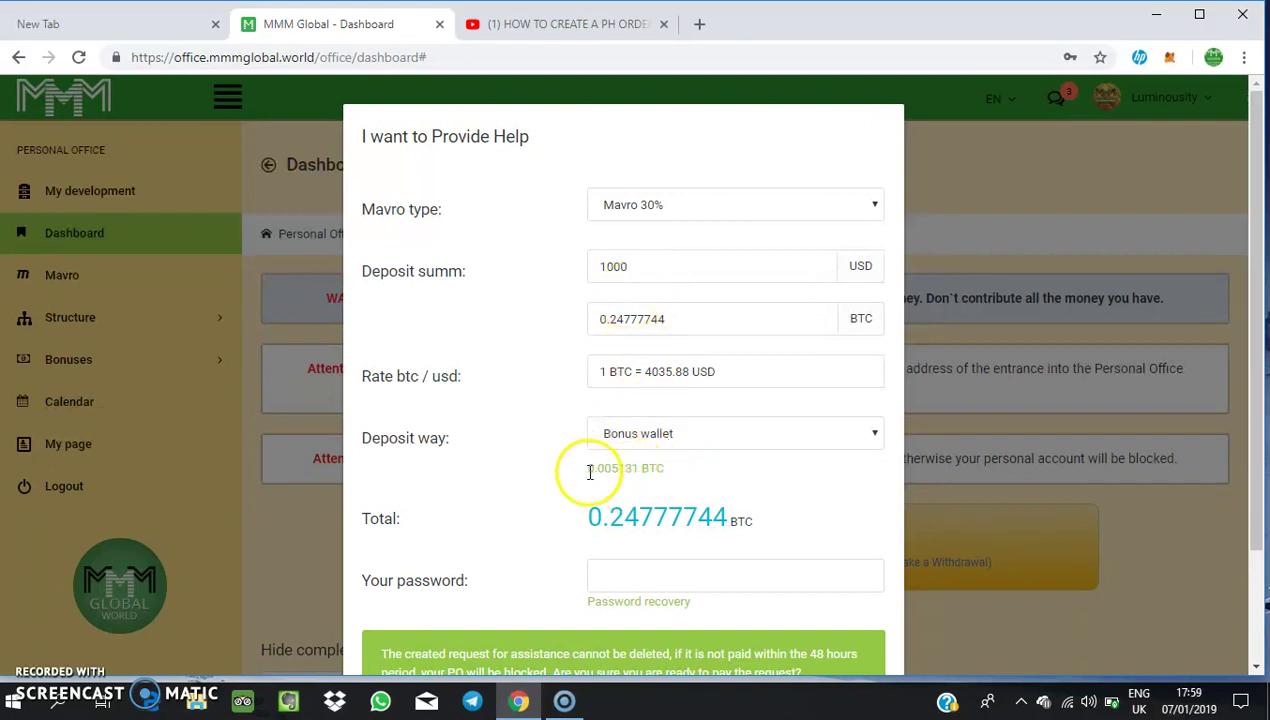
left_click(633, 440)
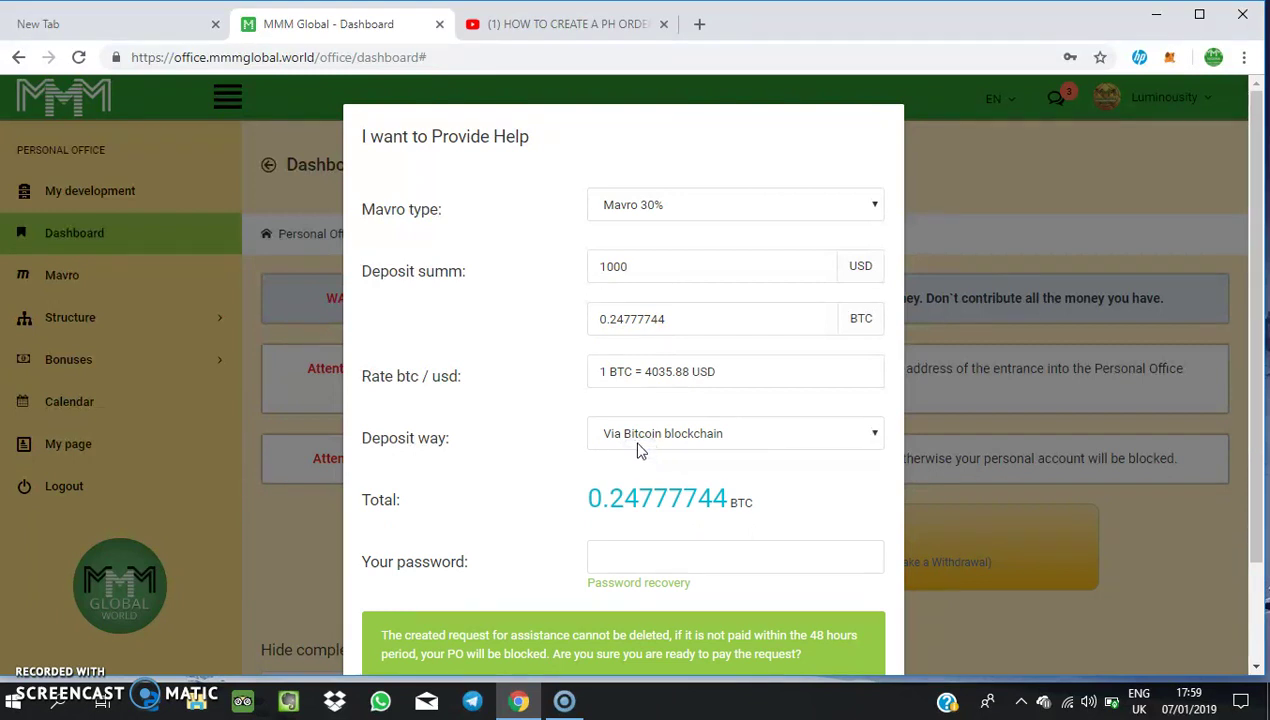
left_click(622, 434)
Step: Fill in the account password and scroll down to the Provide Help and Cancel buttons
left_click(637, 550)
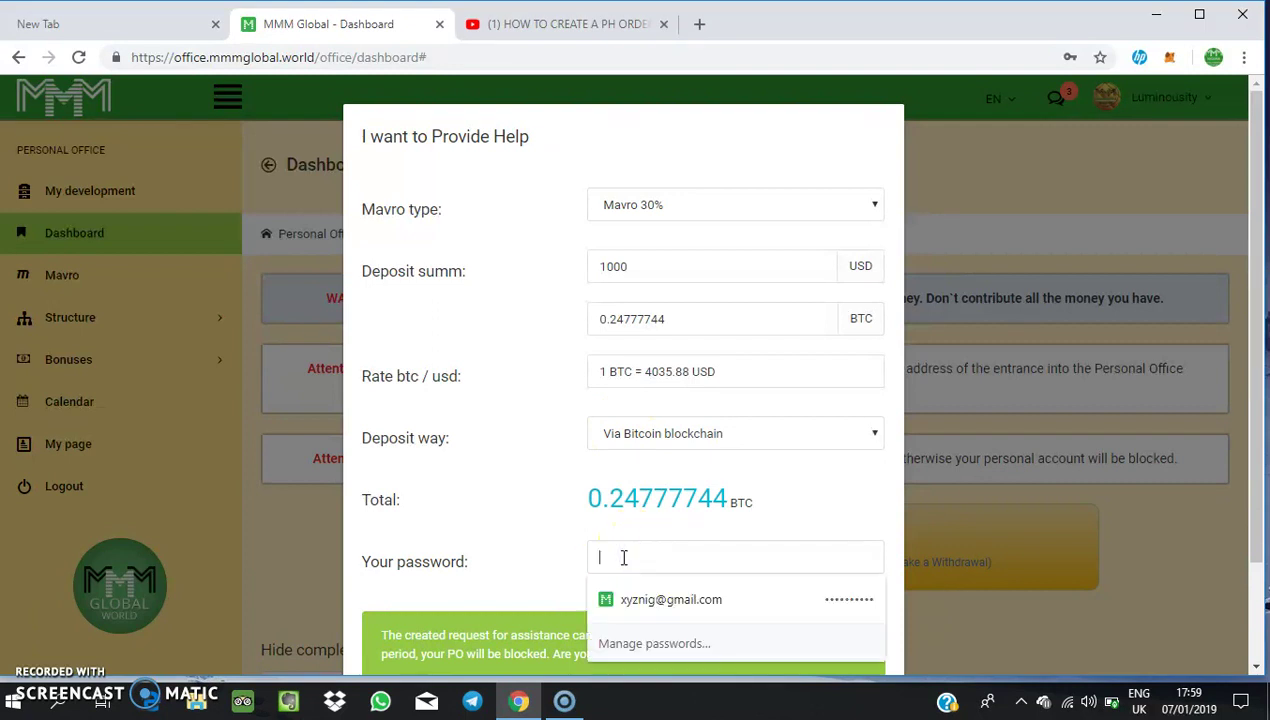
type("•")
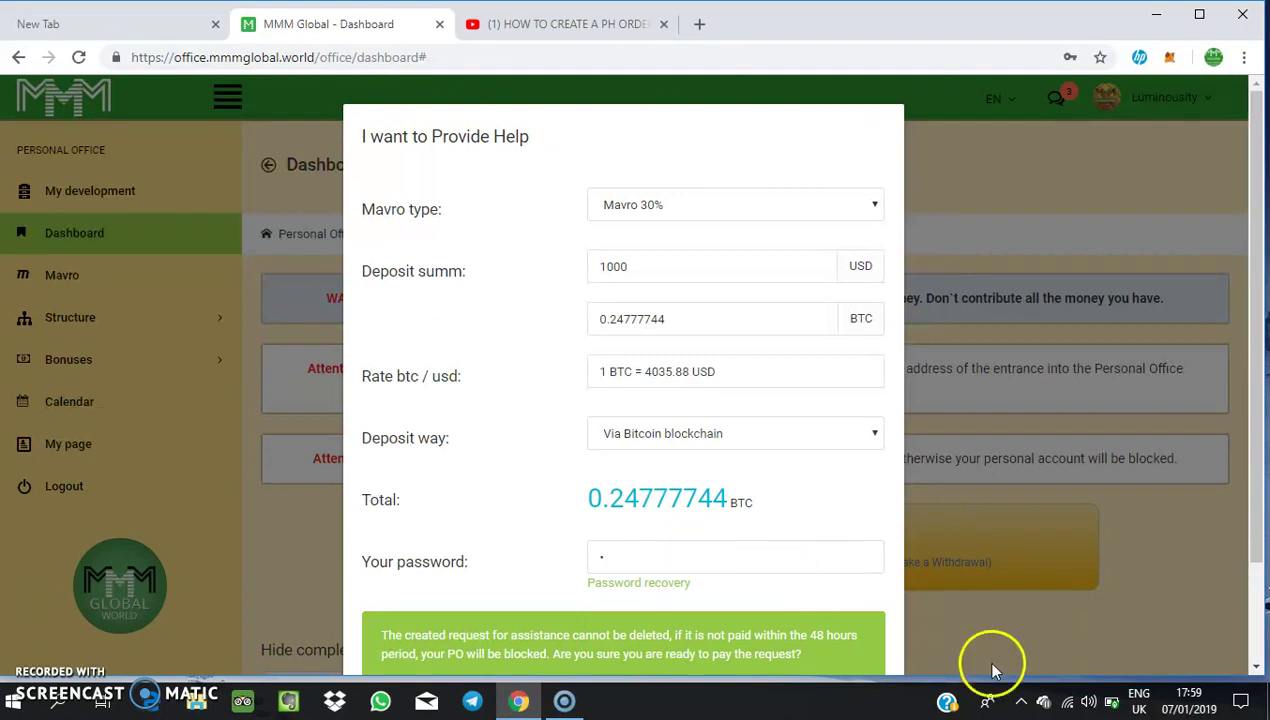
scroll(1255, 672, "down", 2)
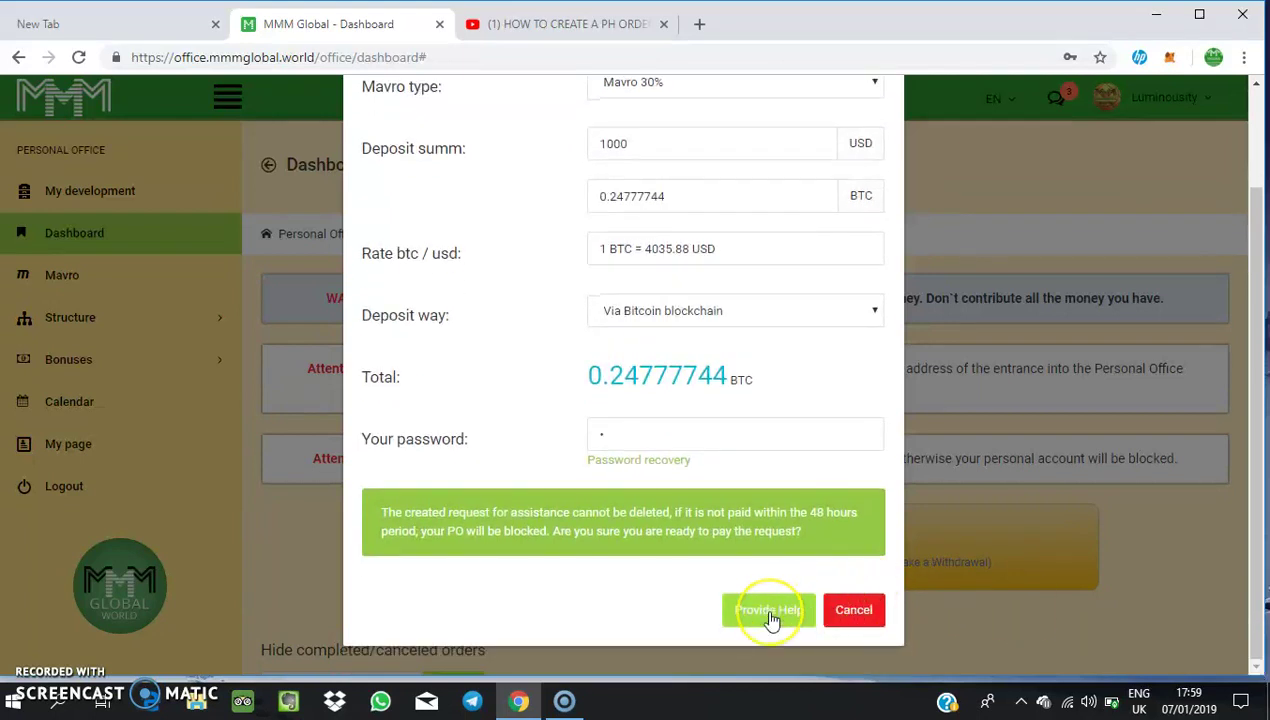
left_click(770, 618)
left_click(853, 626)
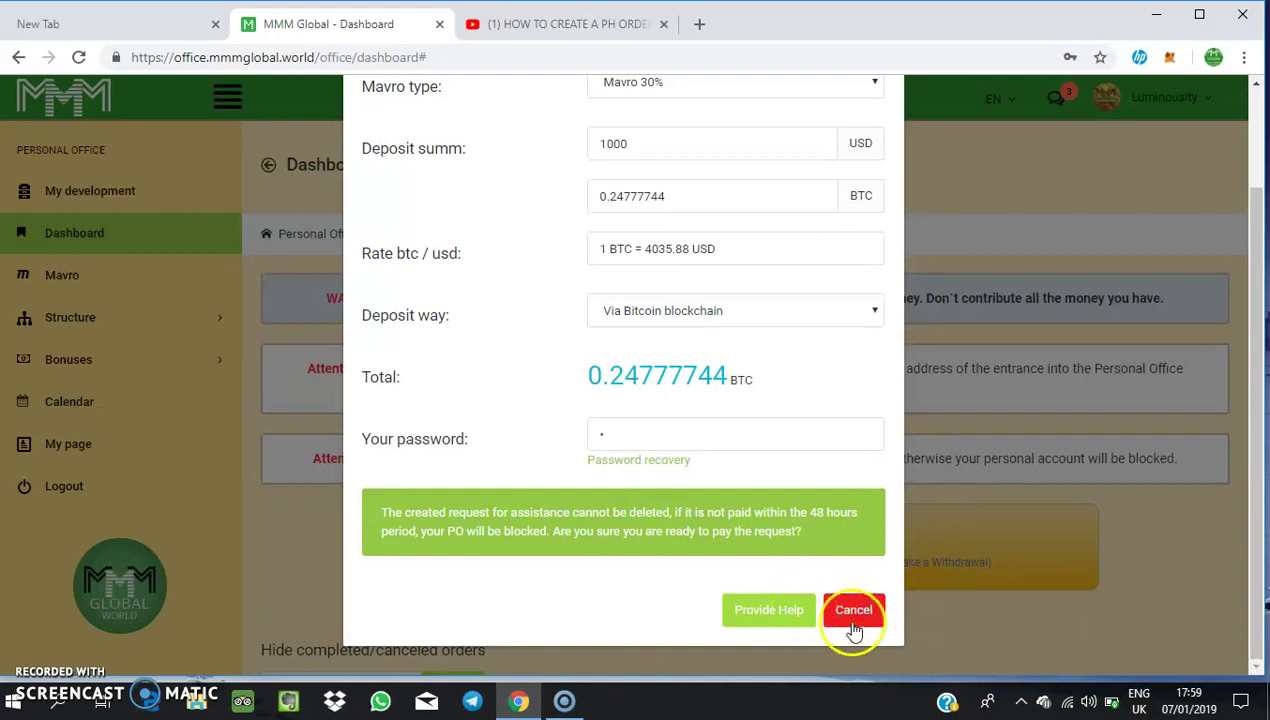